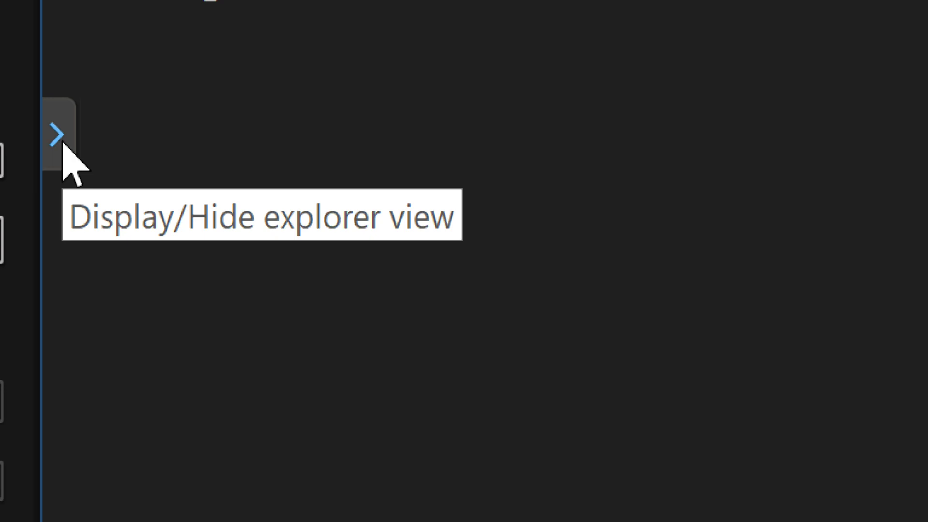
# Step: Place the black 0,0,0 colour board on video track 1 and stretch it to about 1:58
pyautogui.click(62, 141)
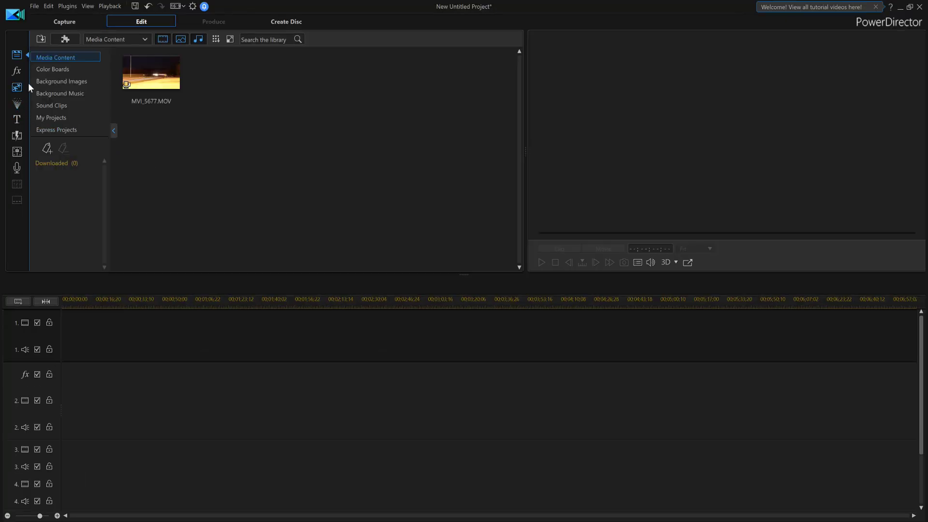
pyautogui.click(74, 71)
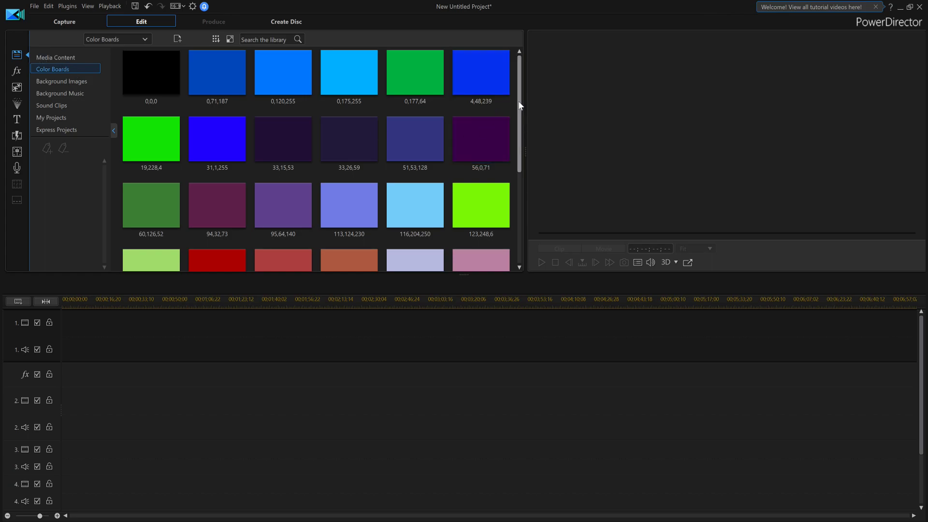
pyautogui.moveTo(520, 105); pyautogui.dragTo(526, 52)
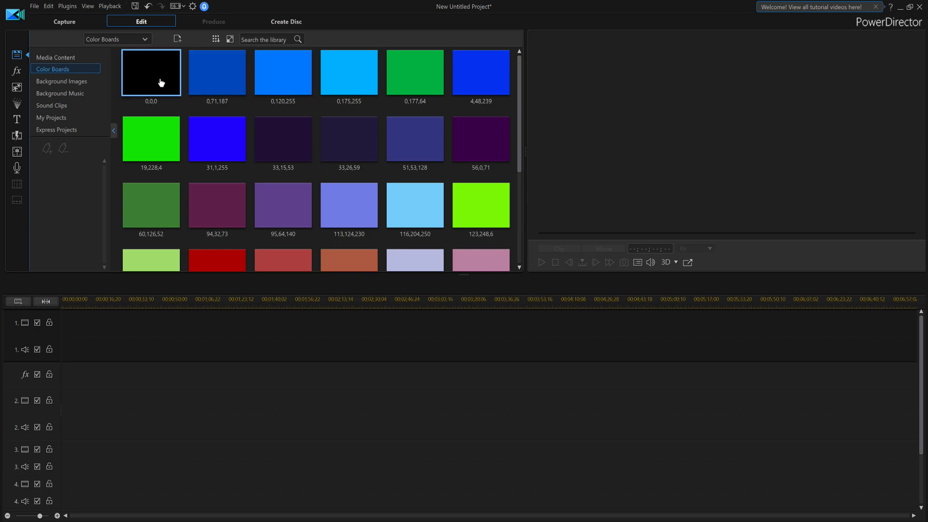
pyautogui.moveTo(161, 83); pyautogui.dragTo(66, 337)
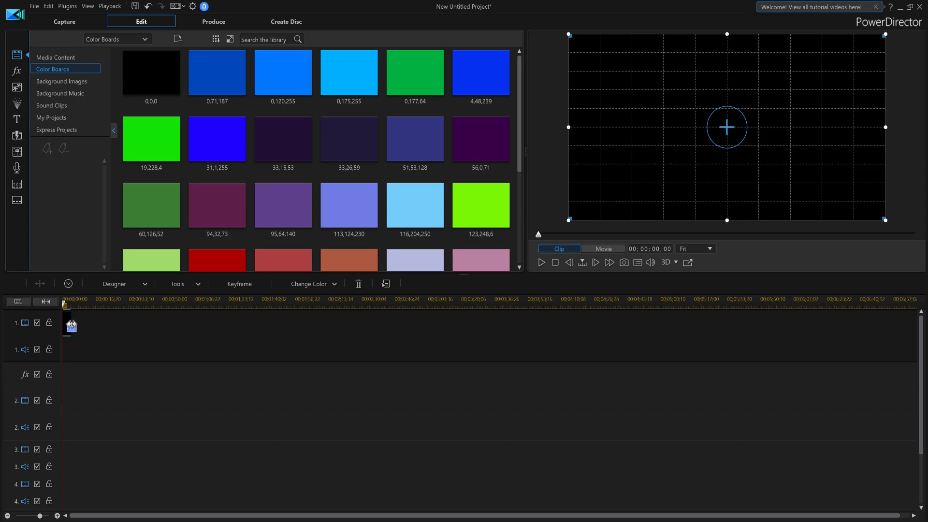
pyautogui.moveTo(72, 326); pyautogui.dragTo(302, 322)
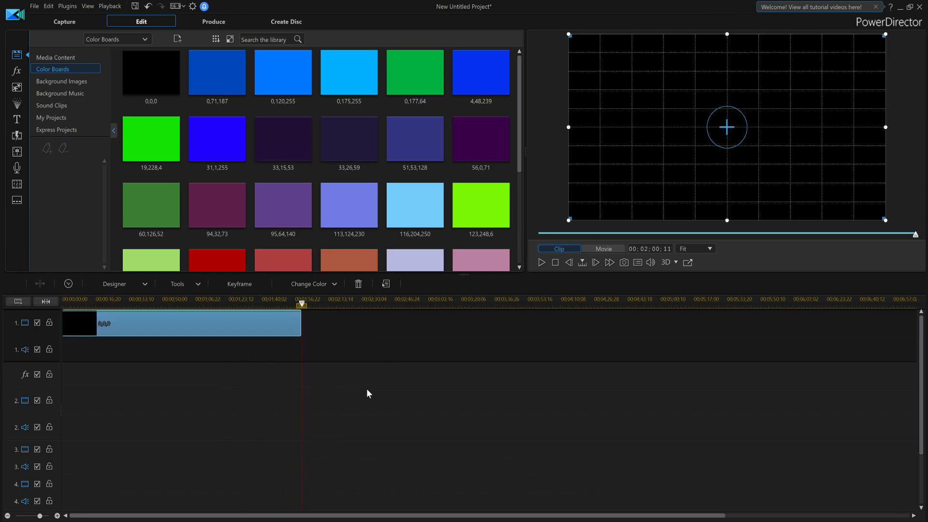
# Step: Add the Default 'My Title' title to track 2 and trim it to end at 2:00:11
pyautogui.click(17, 120)
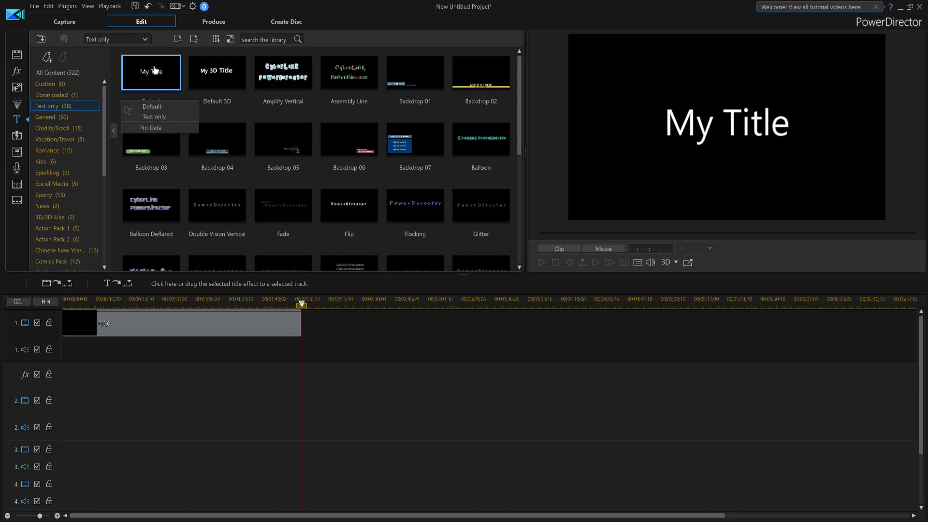
pyautogui.moveTo(154, 71); pyautogui.dragTo(59, 393)
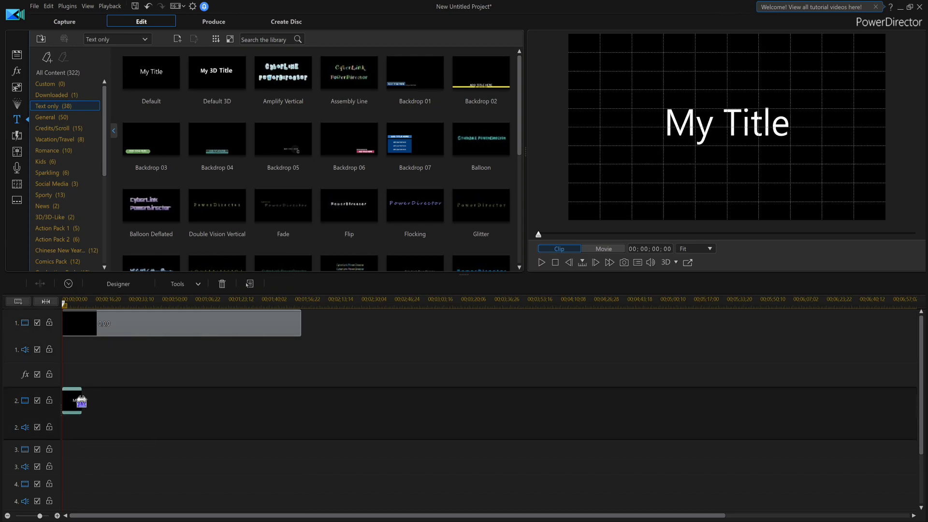
pyautogui.moveTo(81, 401); pyautogui.dragTo(308, 394)
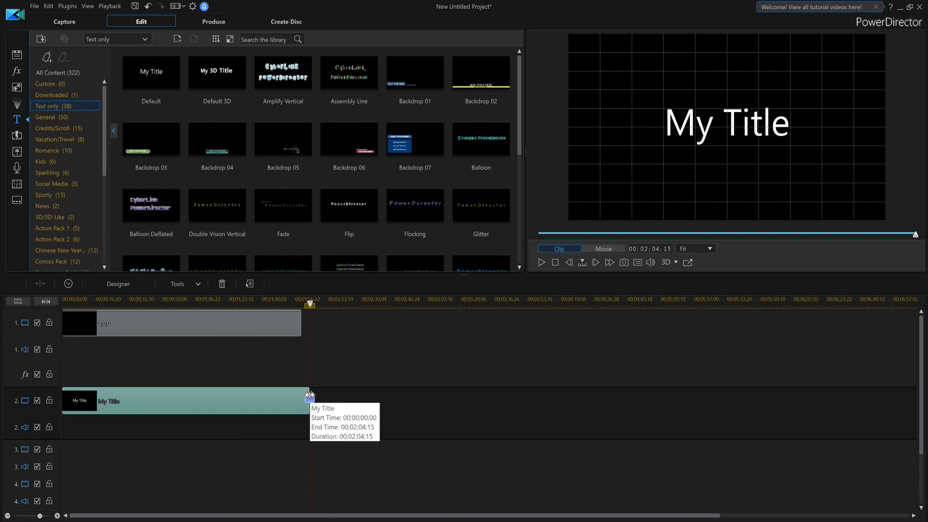
pyautogui.moveTo(309, 398); pyautogui.dragTo(301, 397)
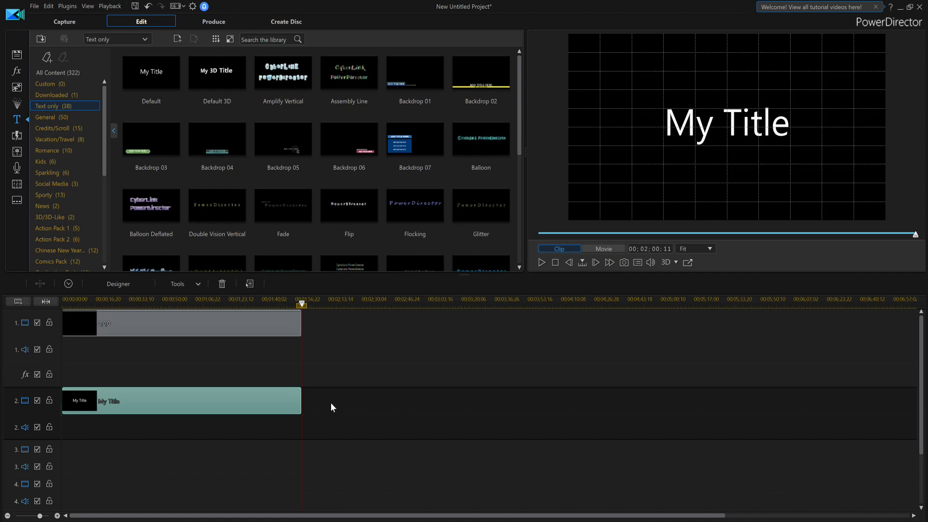
# Step: Select the My Title clip on track 2 and open it in the Title Designer
pyautogui.click(224, 315)
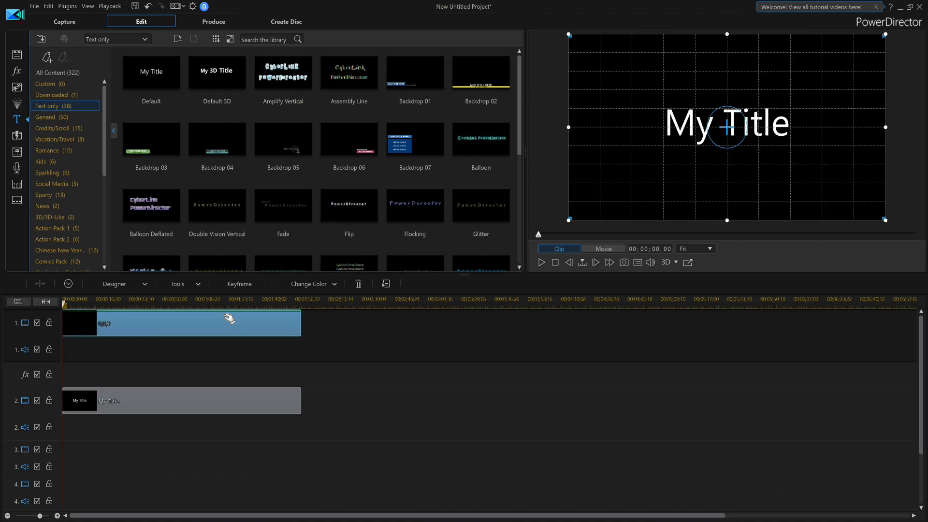
pyautogui.click(144, 284)
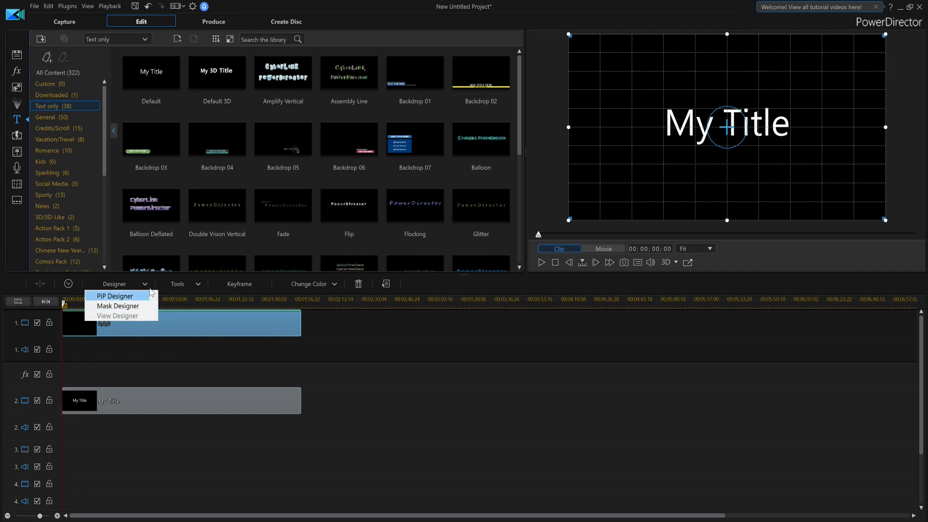
pyautogui.doubleClick(146, 283)
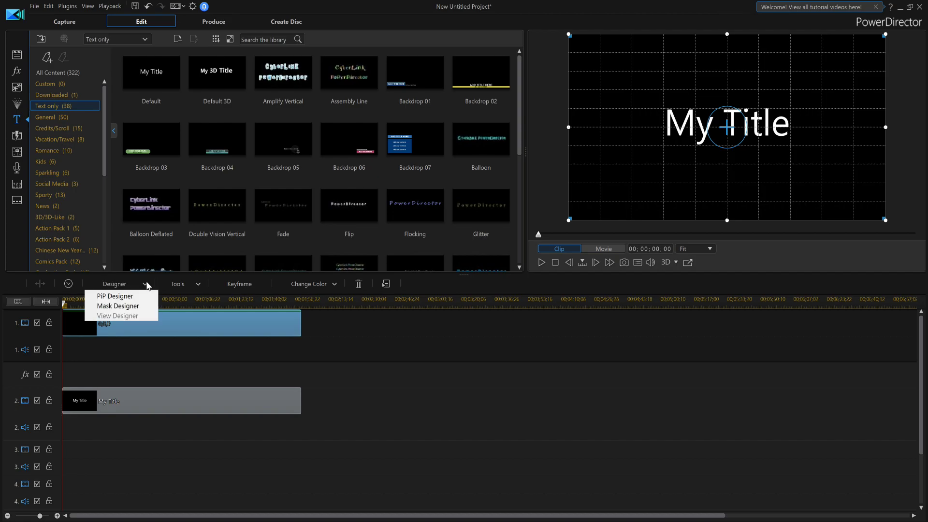
pyautogui.click(176, 398)
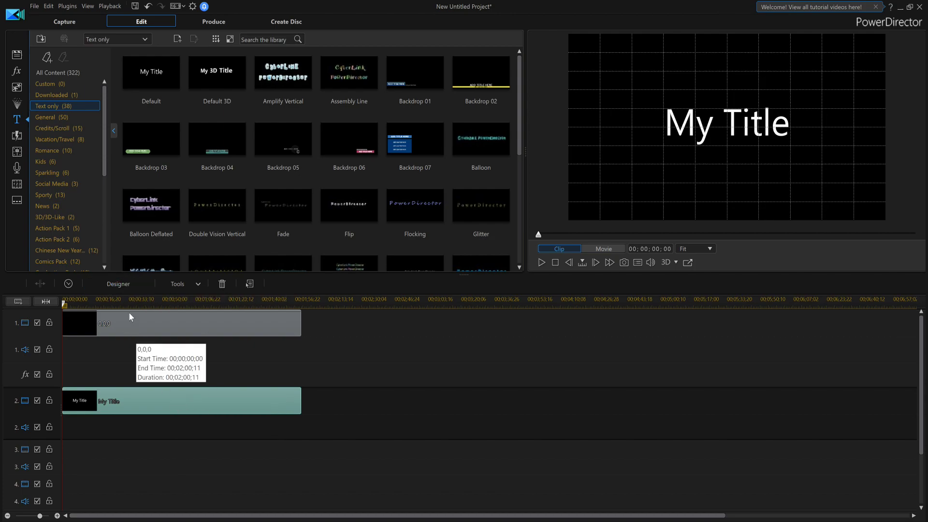
pyautogui.click(126, 285)
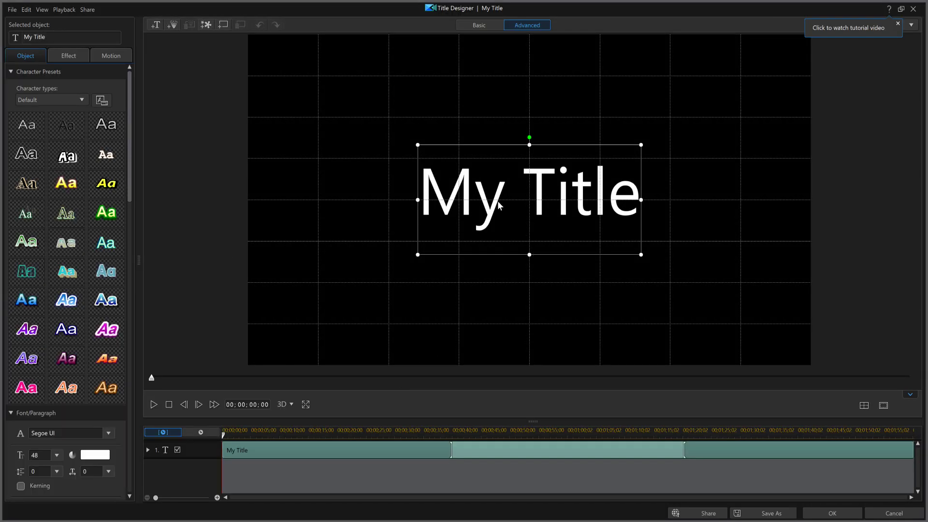
# Step: Select the title text and give it a blue gradient character style
pyautogui.doubleClick(424, 195)
pyautogui.moveTo(424, 196); pyautogui.dragTo(632, 204)
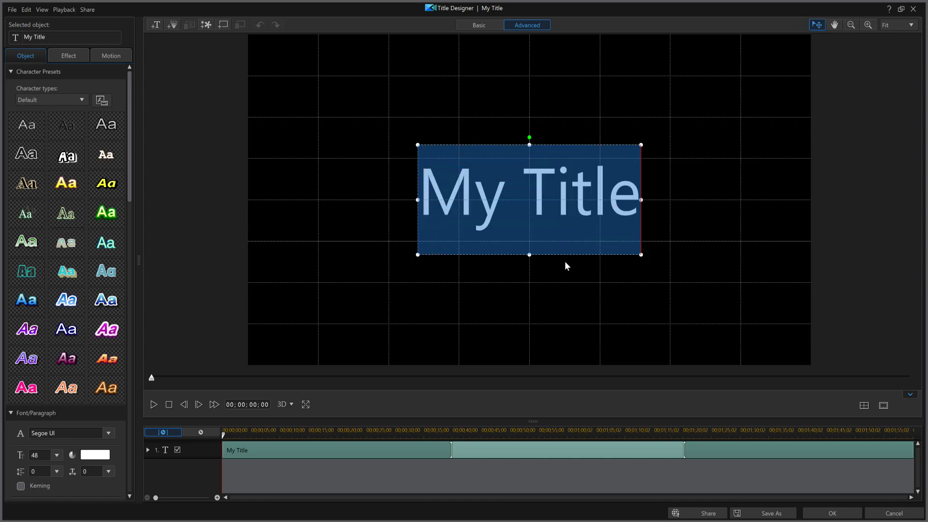
pyautogui.click(22, 186)
pyautogui.click(103, 184)
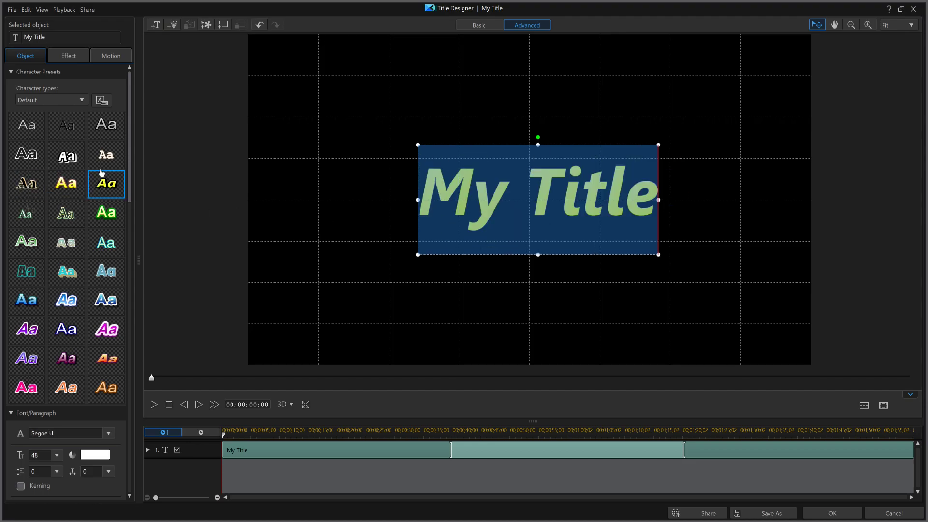
pyautogui.click(103, 164)
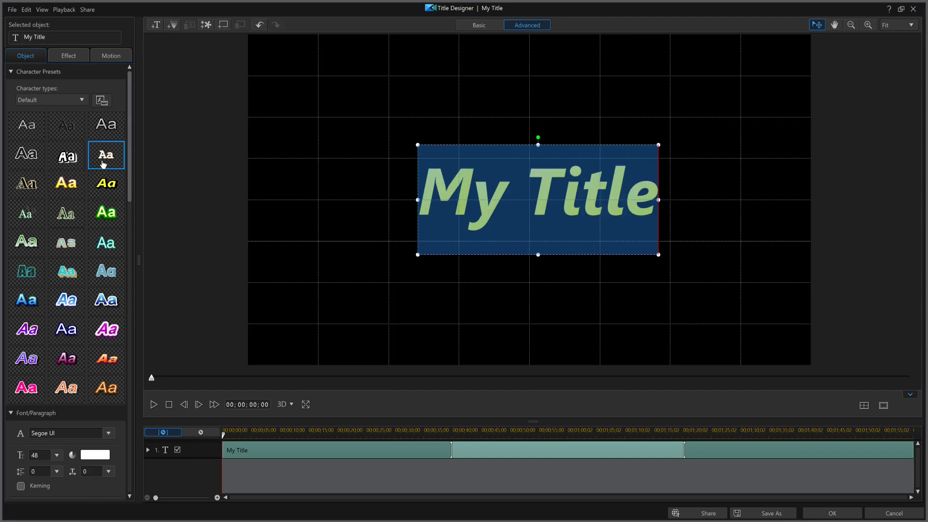
pyautogui.click(106, 212)
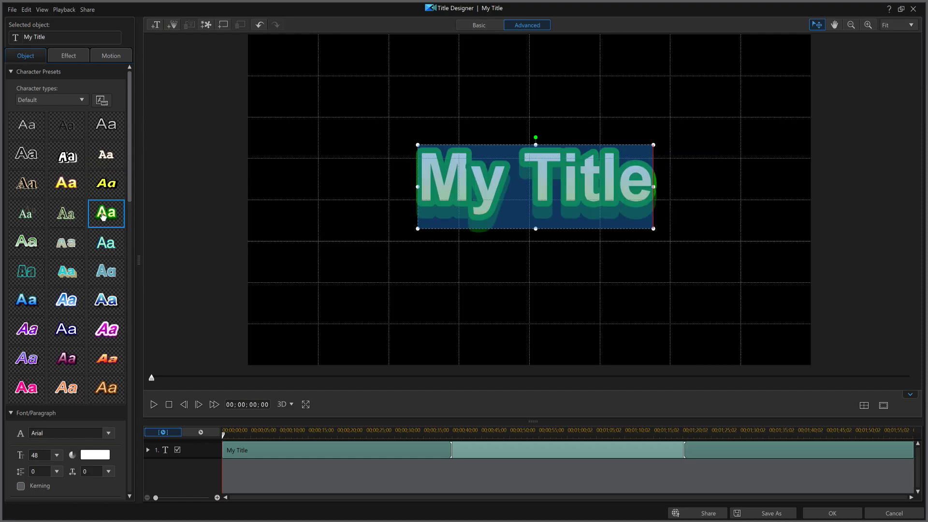
pyautogui.click(33, 297)
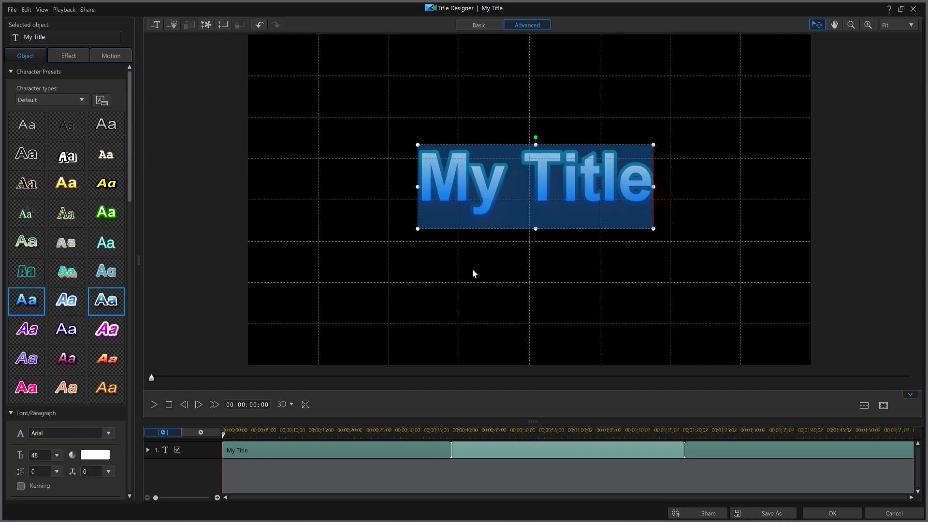
# Step: Replace the placeholder text with 'Intro To' and 'Video' on two lines
pyautogui.click(474, 208)
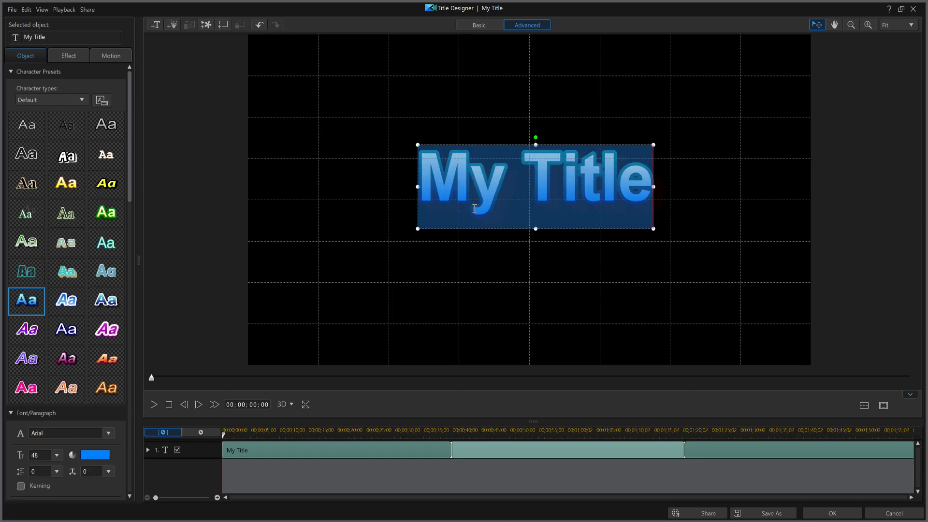
pyautogui.click(474, 207)
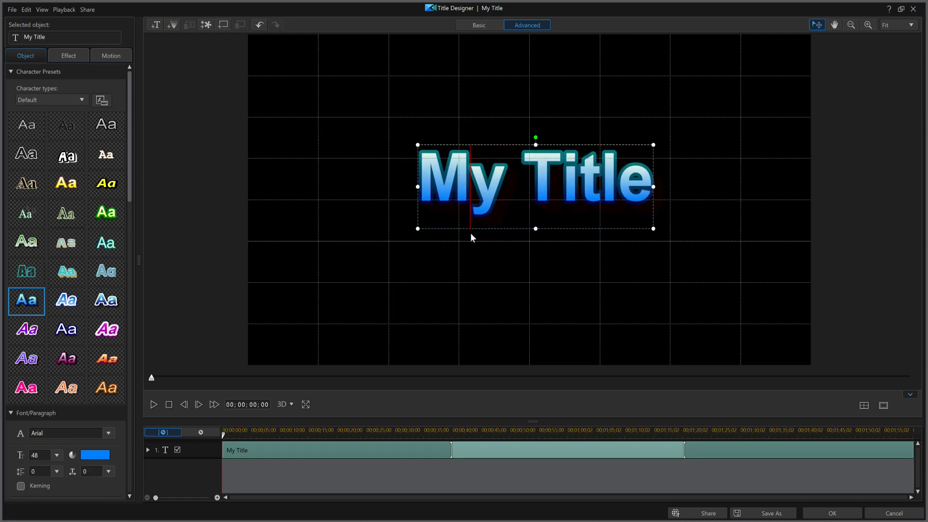
pyautogui.press('Home')
pyautogui.press('Delete')
pyautogui.press('Delete')
pyautogui.press('Delete')
pyautogui.press('Delete')
pyautogui.press('Delete')
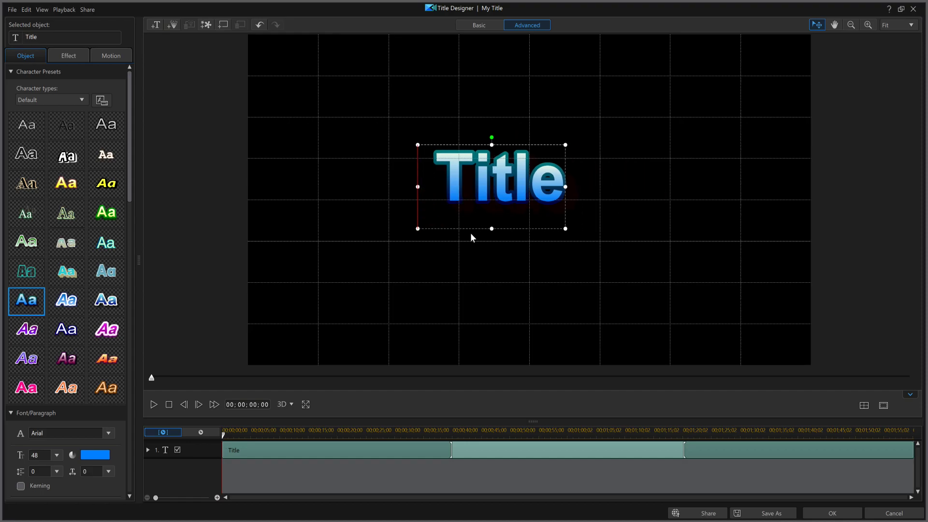
pyautogui.press('Delete')
pyautogui.press('Delete')
pyautogui.press('Delete')
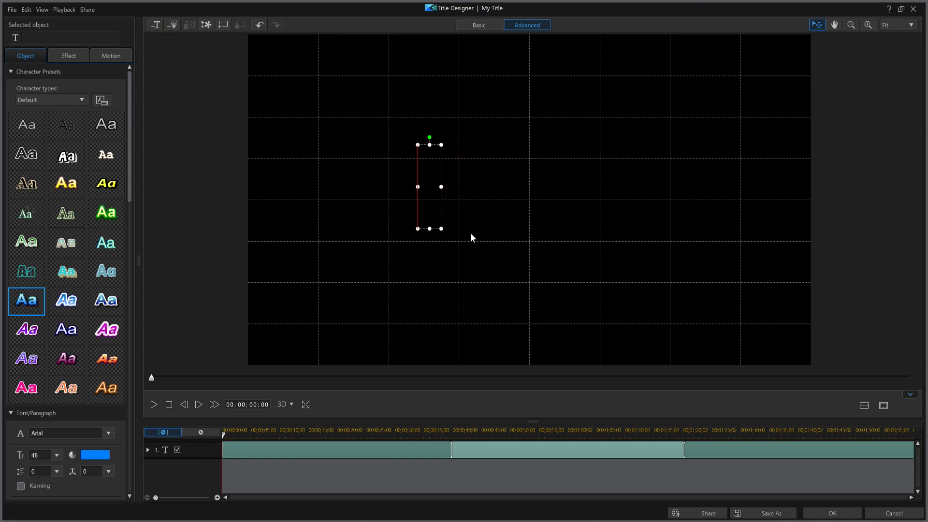
pyautogui.write('Intro To')
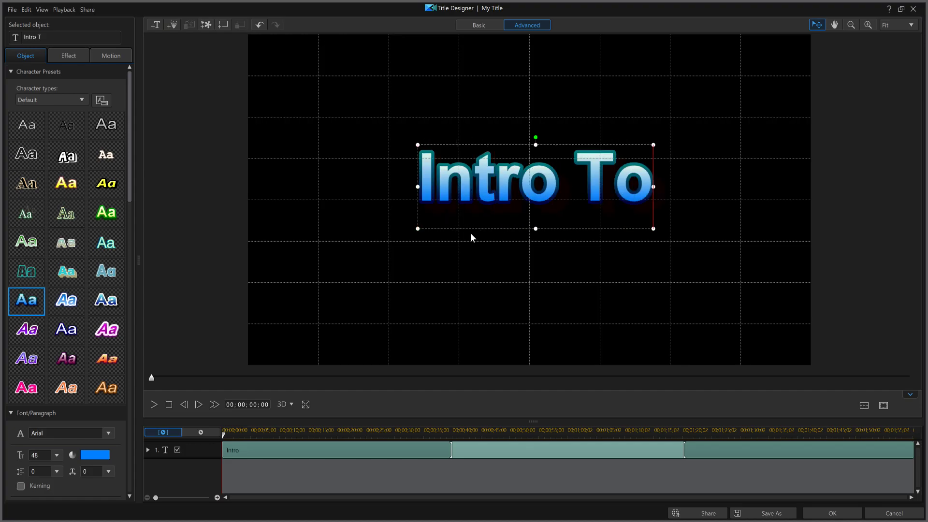
pyautogui.press('Return')
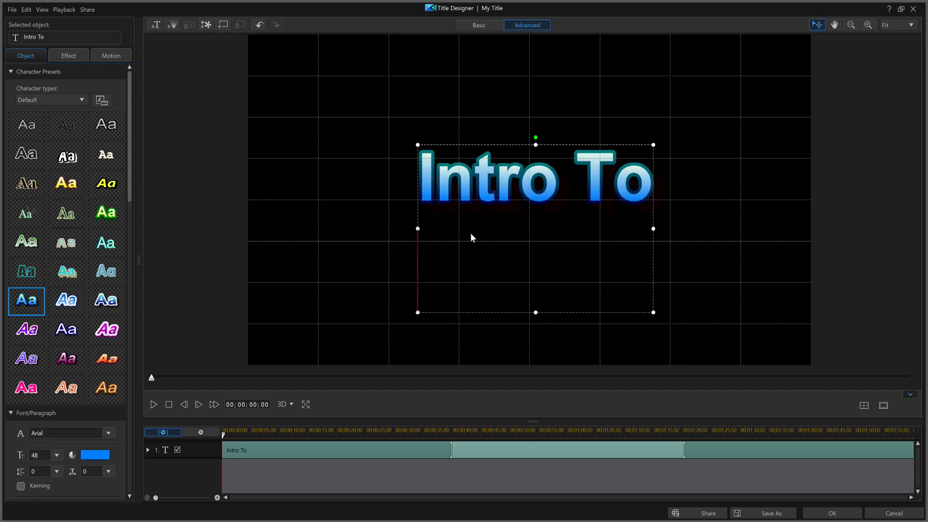
pyautogui.write('Video')
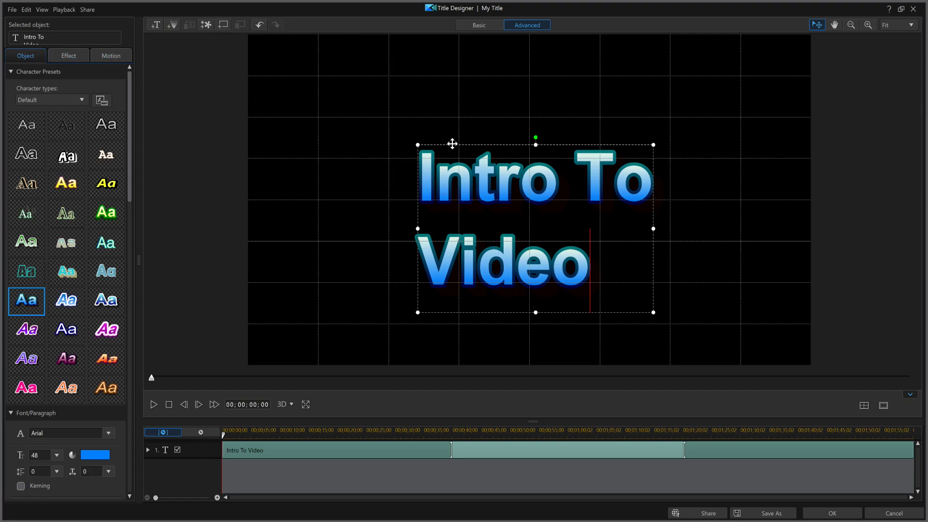
# Step: Move the title text to the frame's top-left and apply the changes
pyautogui.moveTo(452, 144); pyautogui.dragTo(296, 47)
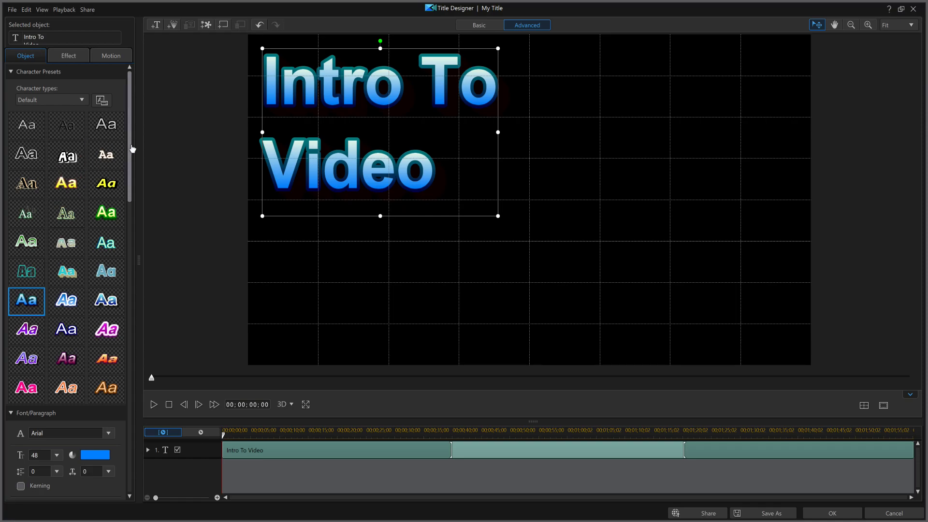
pyautogui.scroll(-15, 115, 290)
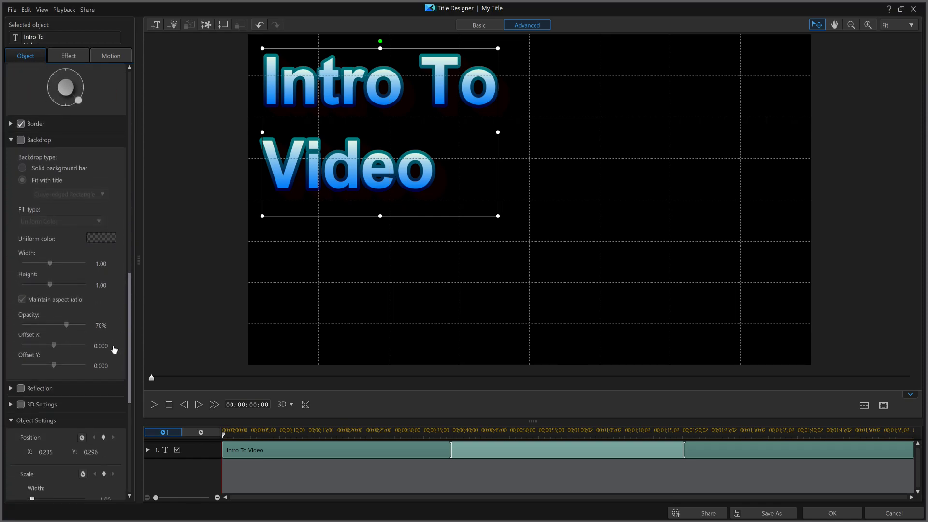
pyautogui.scroll(15, 114, 349)
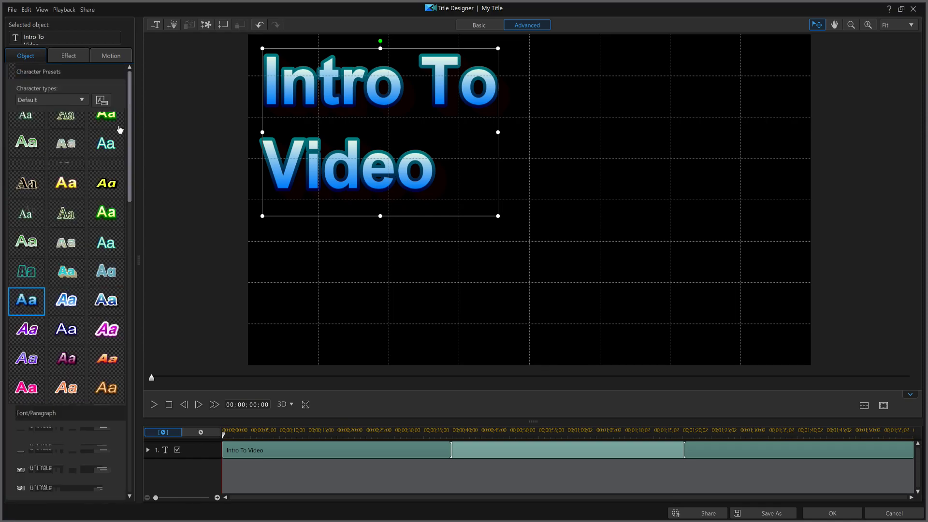
pyautogui.click(832, 513)
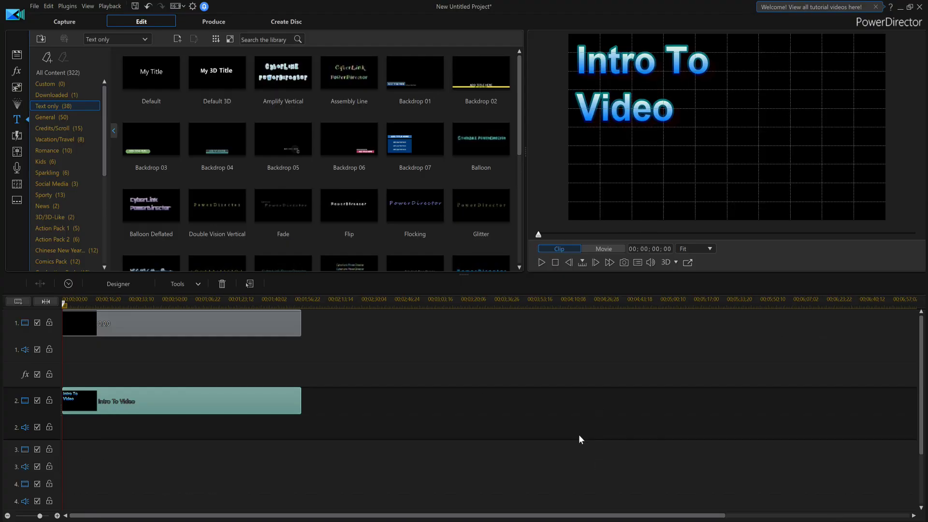
# Step: Add MVI_5677.MOV to track 1 directly after the black colour board
pyautogui.click(16, 57)
pyautogui.click(424, 407)
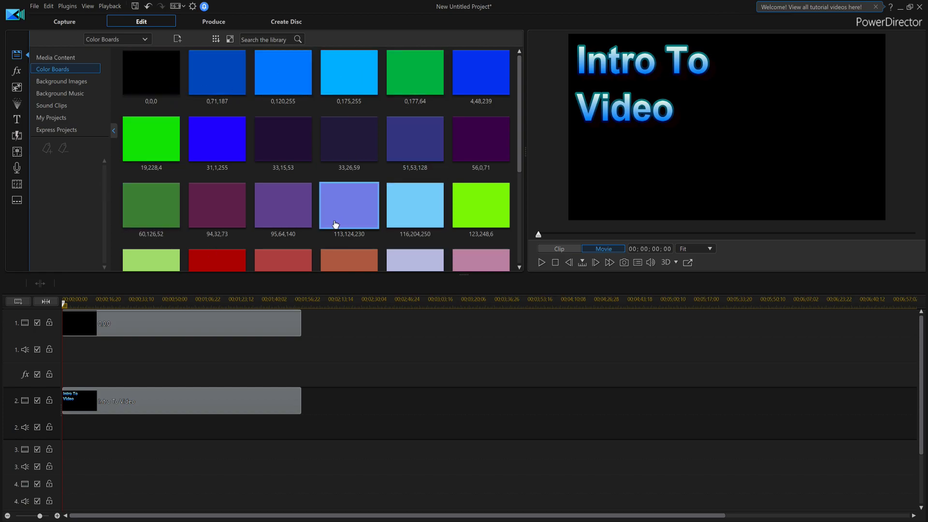
pyautogui.click(60, 59)
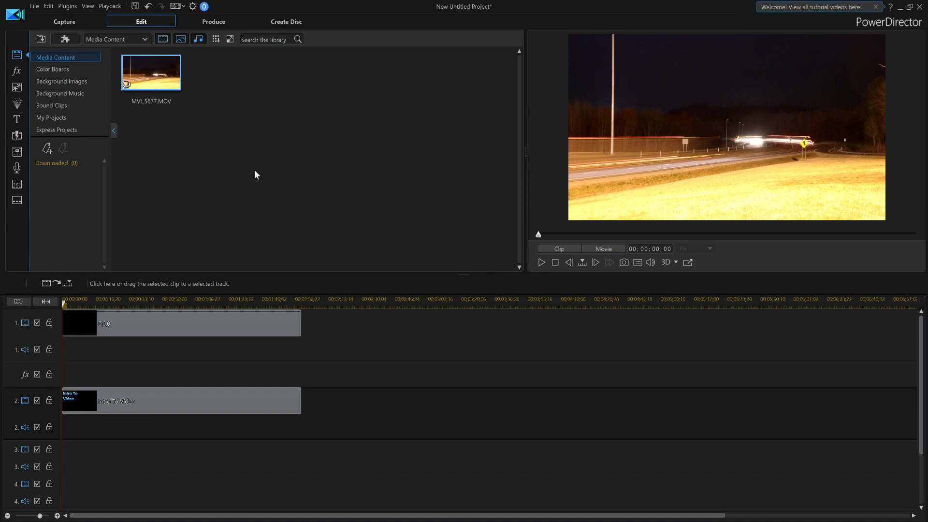
pyautogui.moveTo(150, 91); pyautogui.dragTo(302, 329)
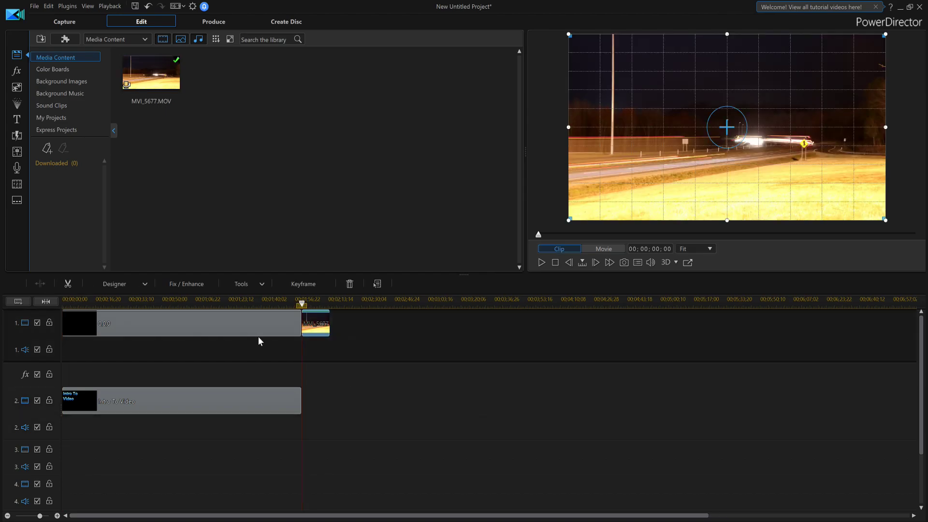
# Step: Preview playback from just before the highway clip, then park the playhead near 1:53
pyautogui.click(292, 302)
pyautogui.click(626, 355)
pyautogui.click(541, 262)
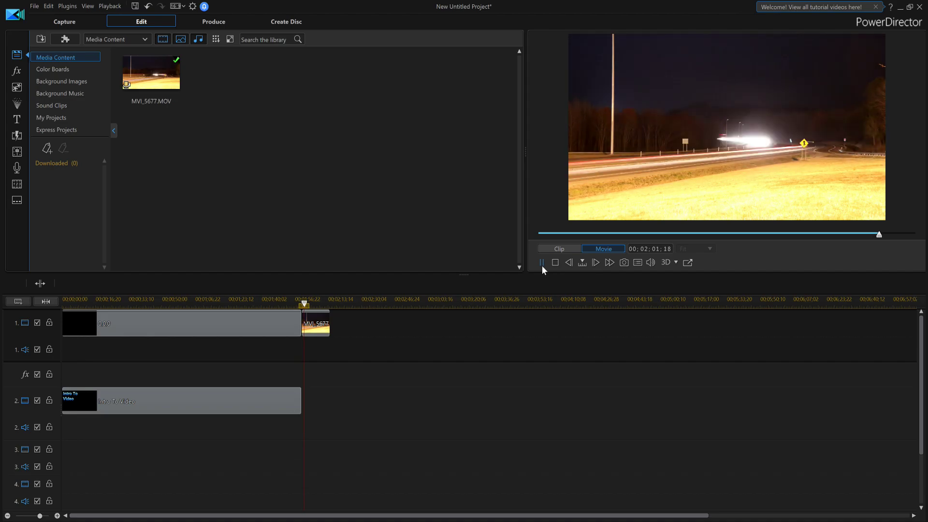
pyautogui.click(541, 263)
pyautogui.click(287, 303)
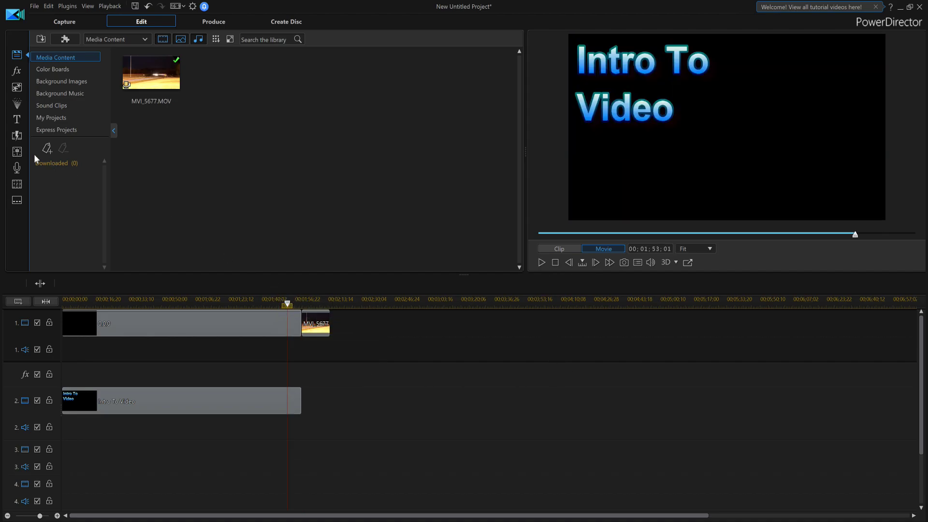
# Step: Drop a Dissolve transition on the junction of the black board and MVI_5677.MOV
pyautogui.click(17, 136)
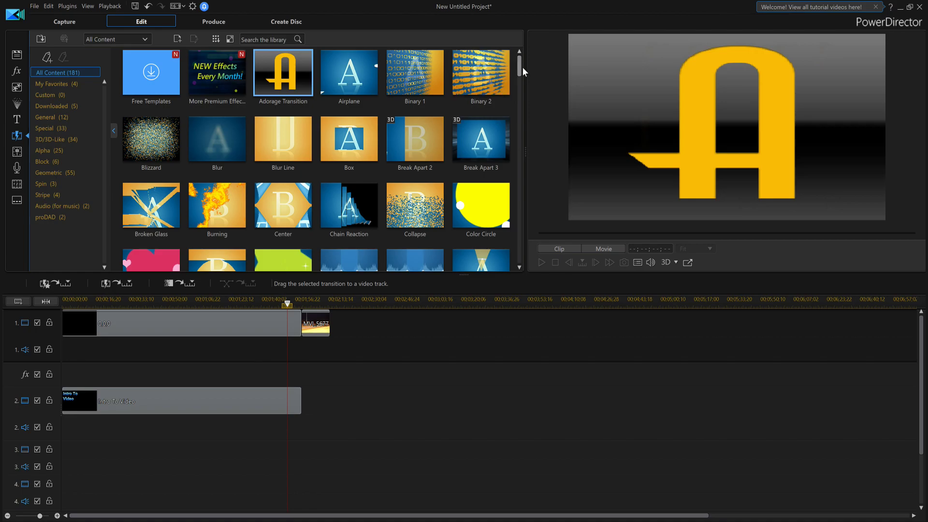
pyautogui.moveTo(520, 70); pyautogui.dragTo(519, 95)
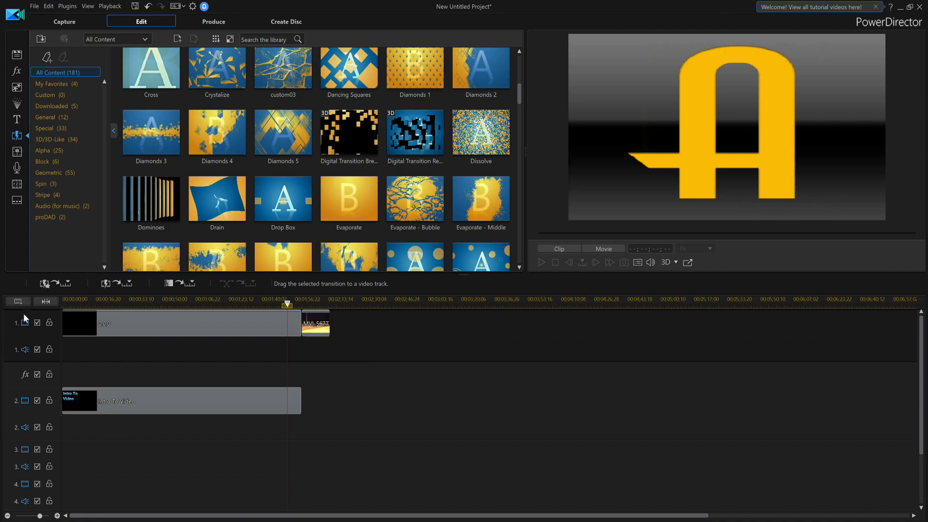
pyautogui.click(46, 301)
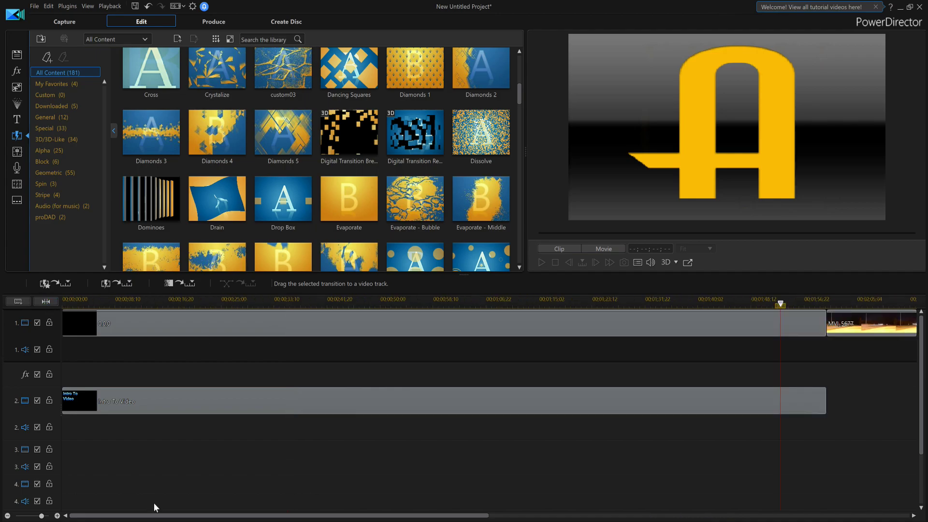
pyautogui.moveTo(156, 518); pyautogui.dragTo(364, 518)
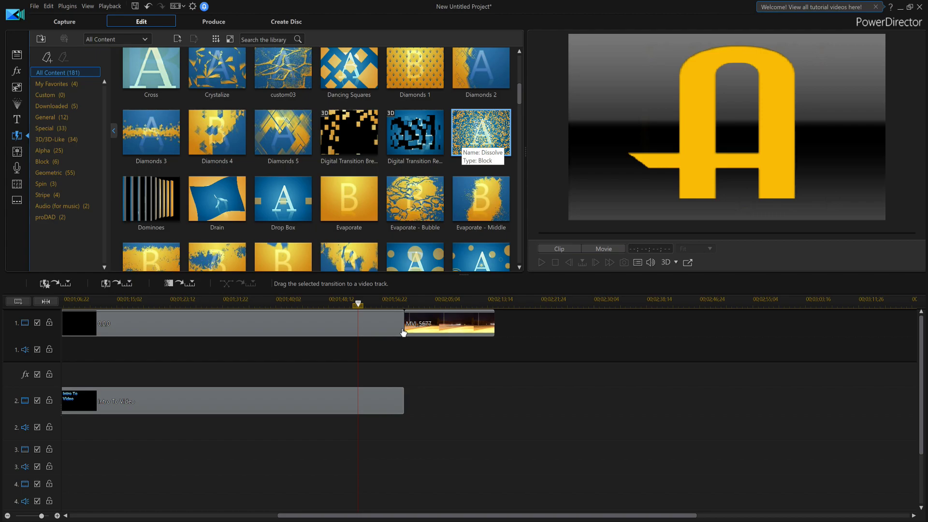
pyautogui.moveTo(403, 332); pyautogui.dragTo(461, 374)
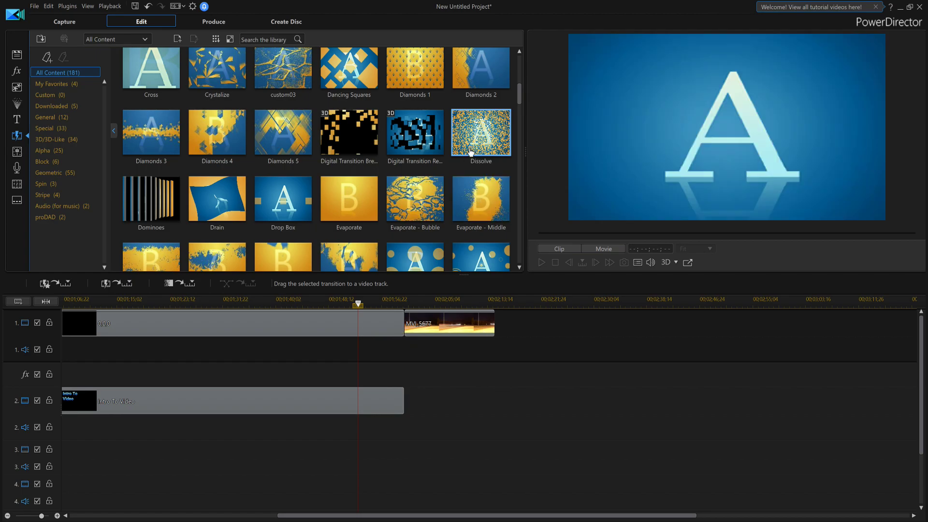
pyautogui.moveTo(470, 152); pyautogui.dragTo(404, 333)
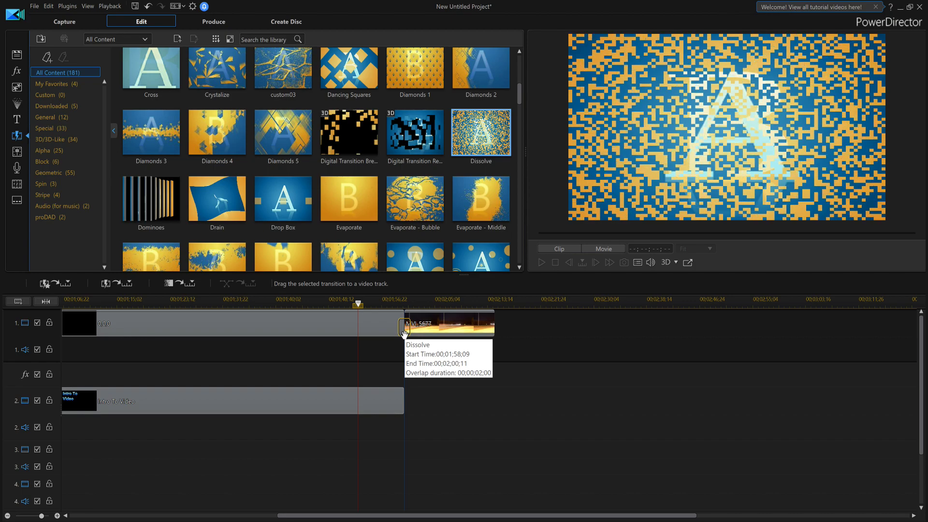
pyautogui.moveTo(398, 335); pyautogui.dragTo(406, 331)
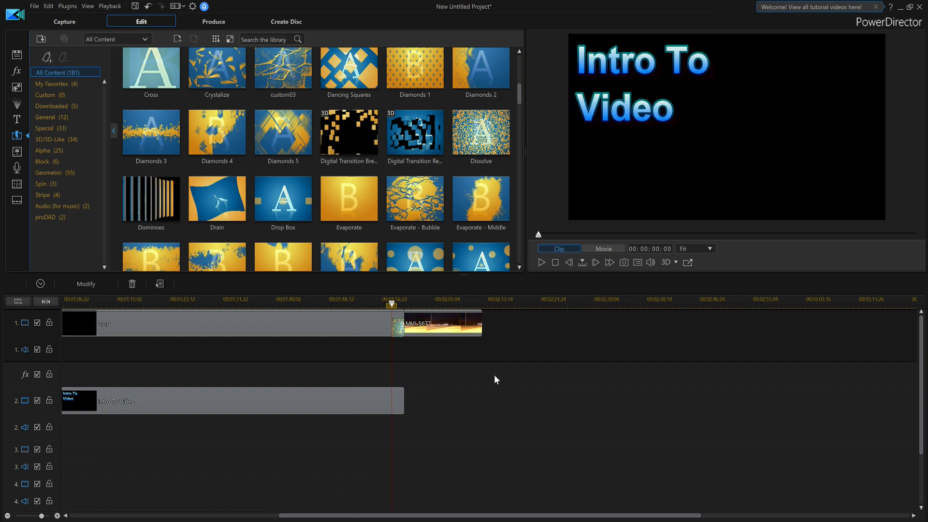
pyautogui.click(379, 331)
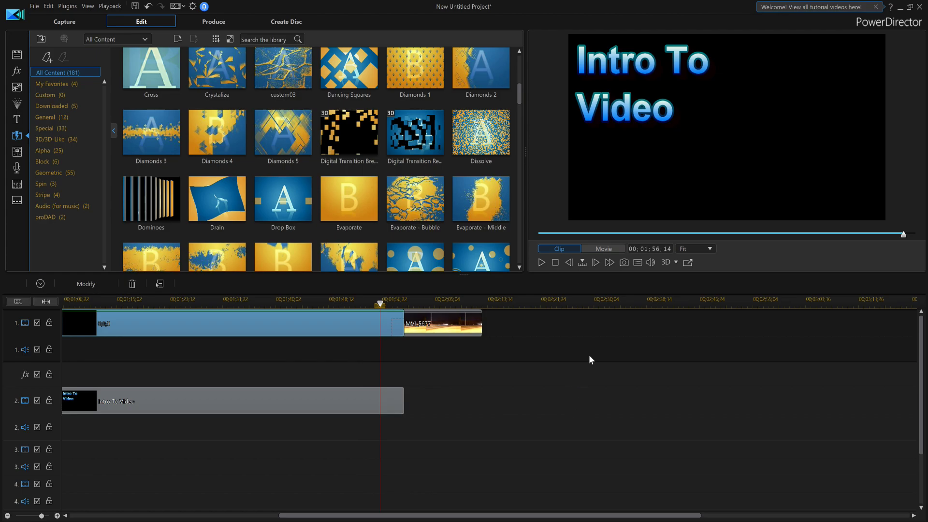
pyautogui.click(539, 262)
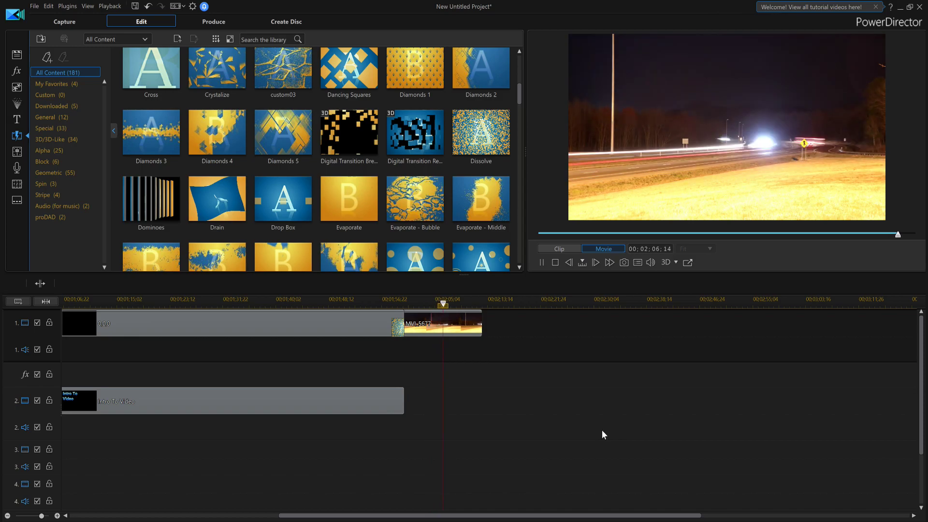
pyautogui.click(579, 375)
pyautogui.click(552, 264)
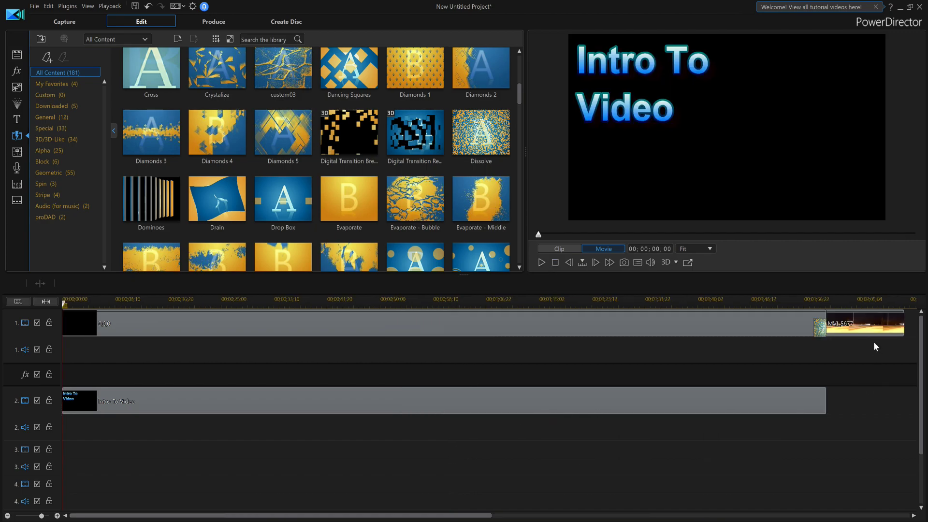
pyautogui.click(819, 333)
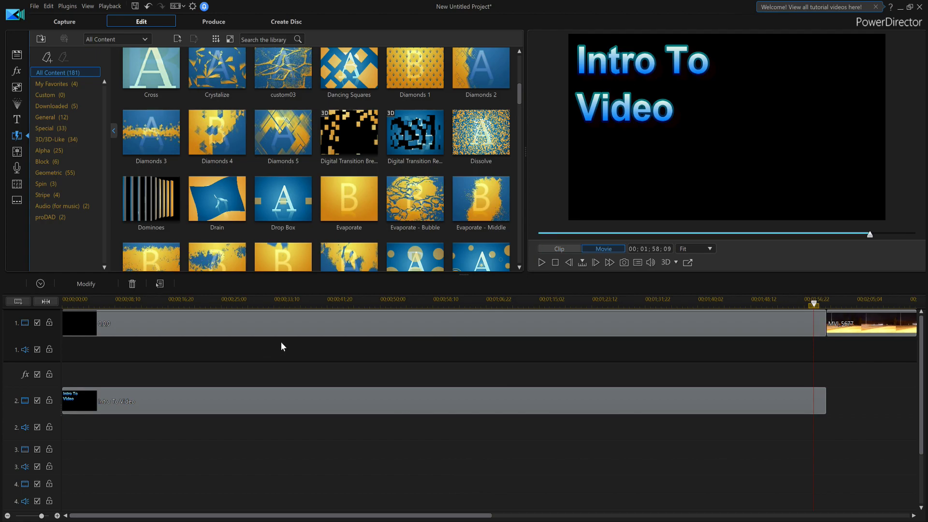
# Step: Drag the Intro To Video title clip from track 2 down to track 3
pyautogui.click(273, 329)
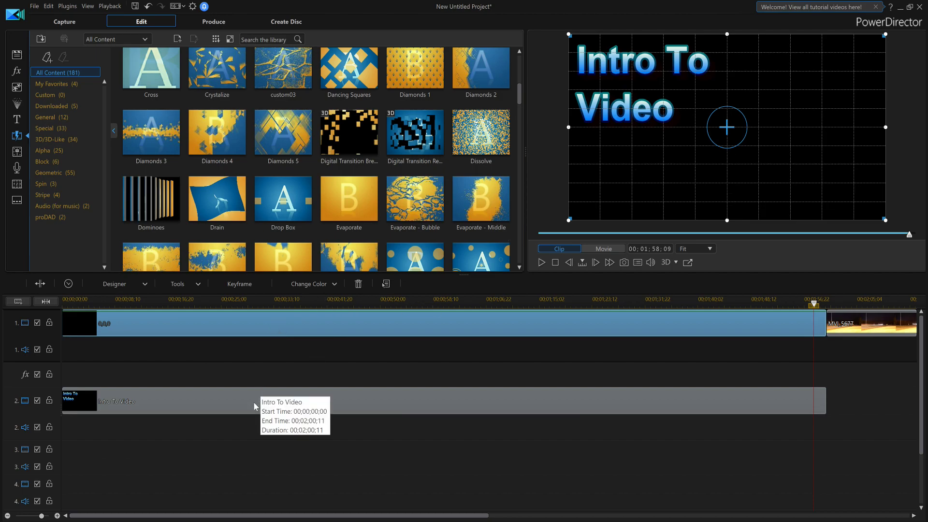
pyautogui.moveTo(254, 402); pyautogui.dragTo(73, 477)
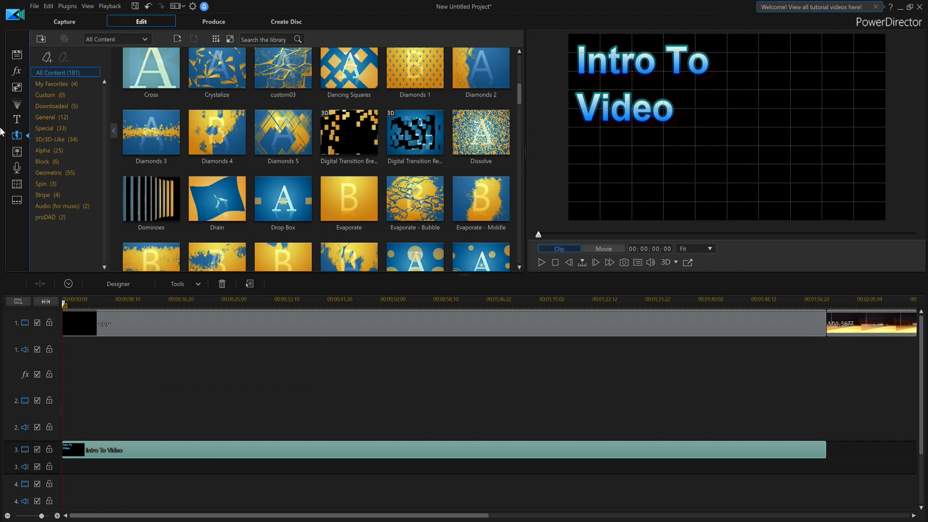
# Step: Place the red 170,0,1 colour board on track 2 and stretch it to 2:00:11
pyautogui.click(20, 55)
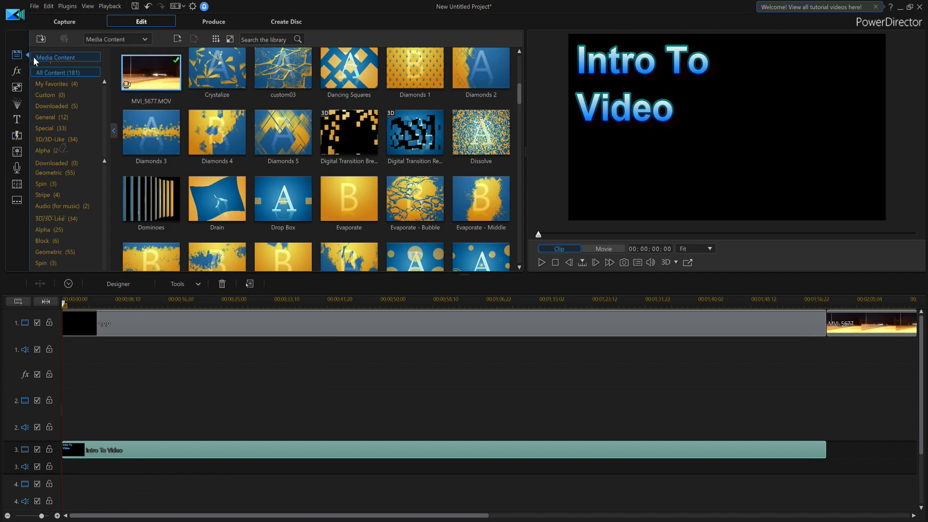
pyautogui.click(147, 90)
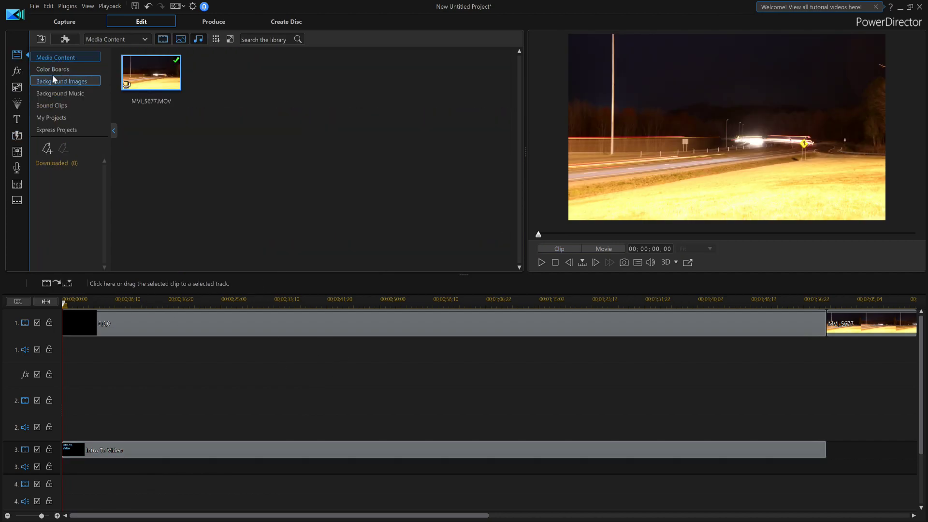
pyautogui.click(52, 71)
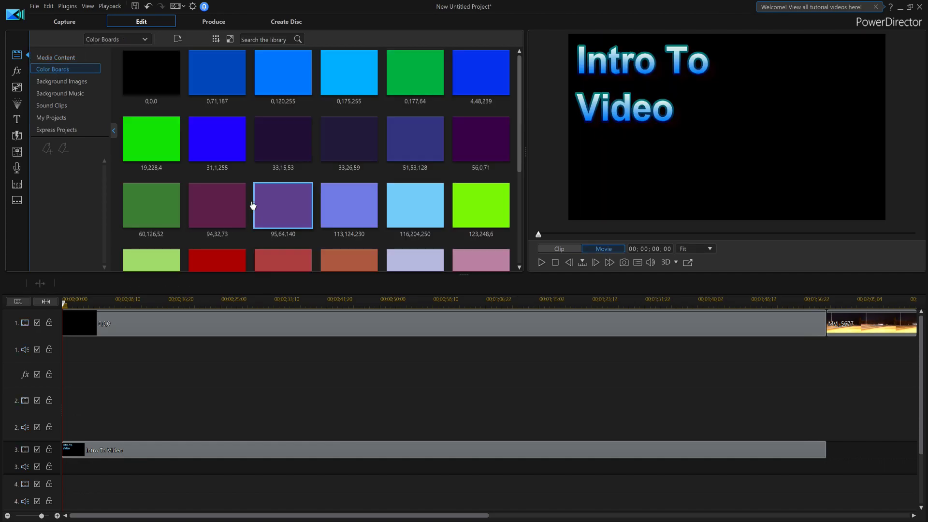
pyautogui.click(195, 262)
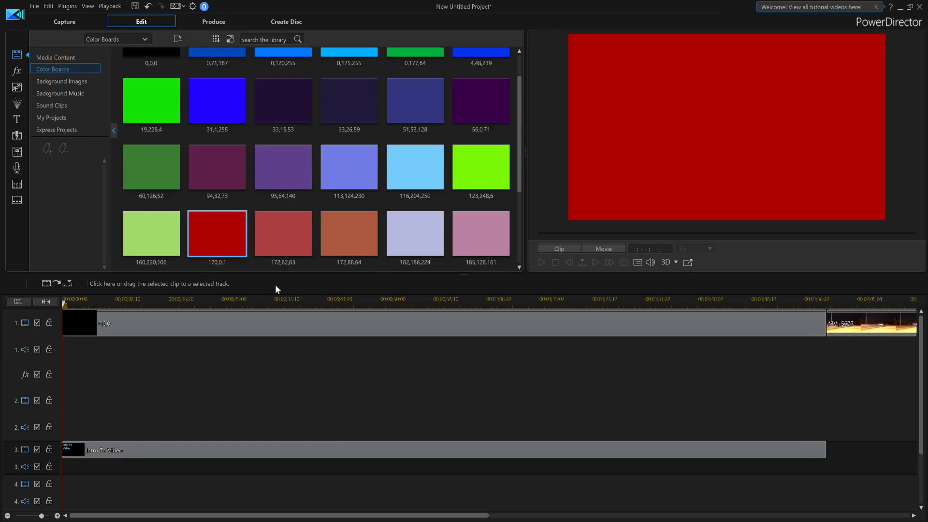
pyautogui.moveTo(222, 256); pyautogui.dragTo(63, 398)
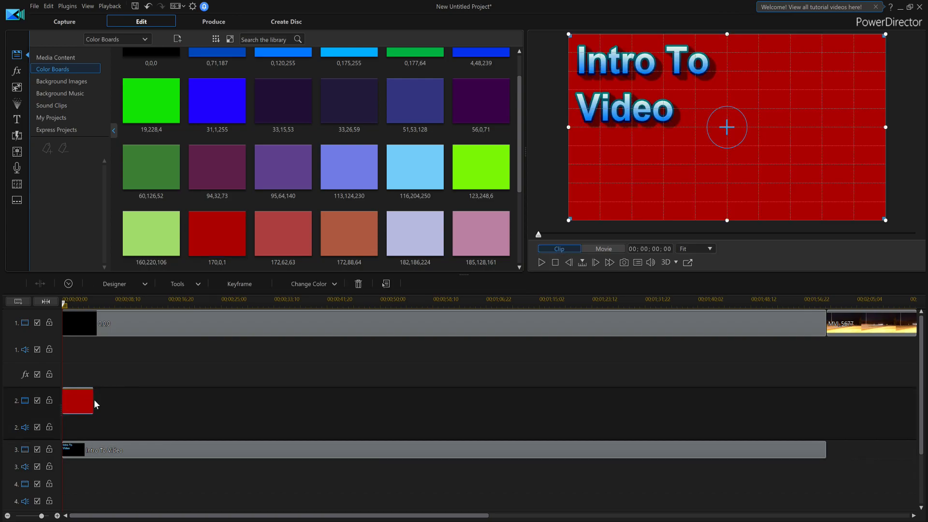
pyautogui.moveTo(96, 400); pyautogui.dragTo(825, 408)
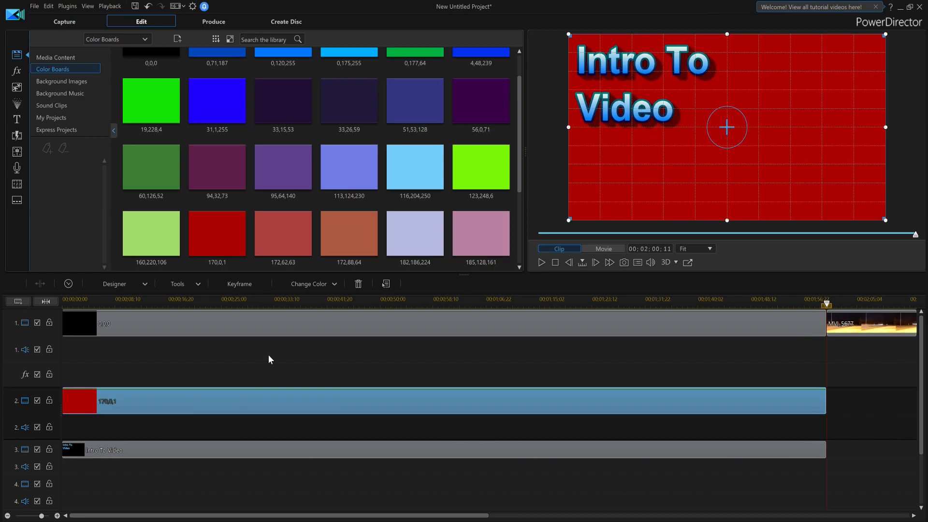
pyautogui.click(212, 329)
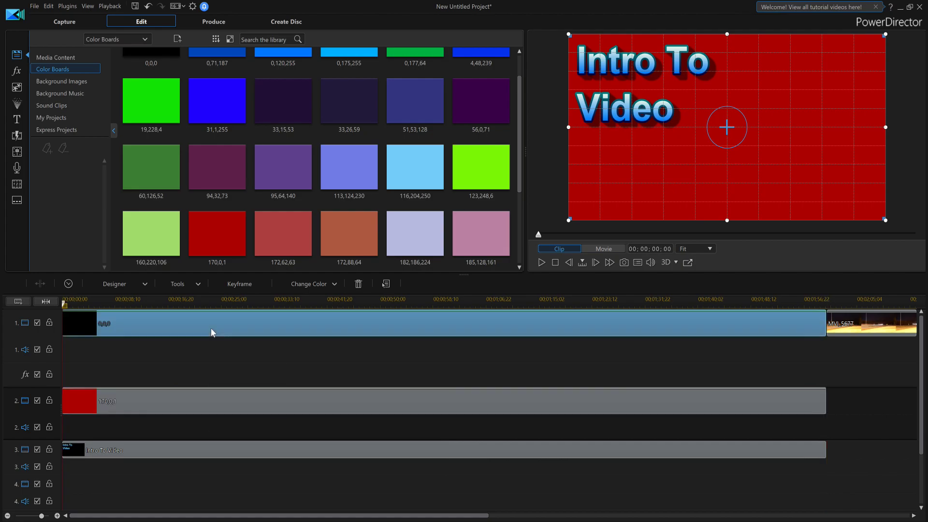
pyautogui.click(220, 404)
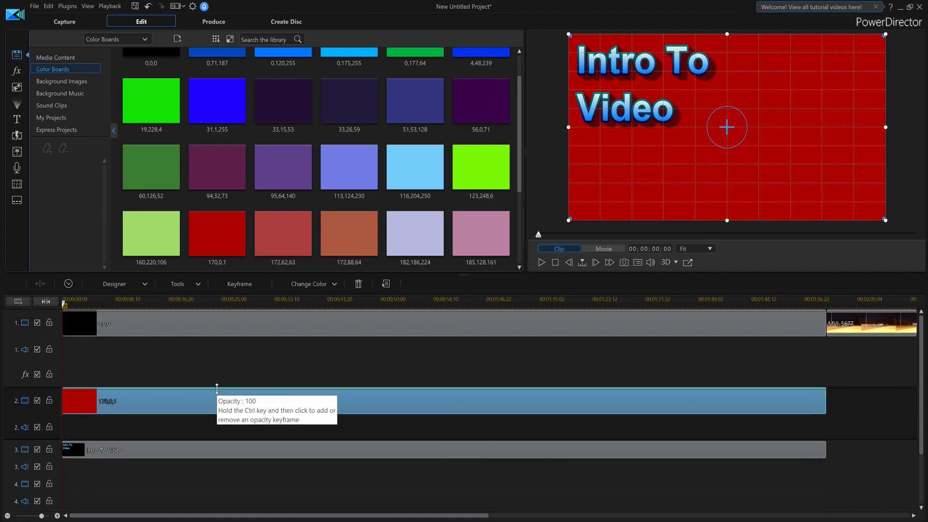
# Step: In PiP Designer, resize the red board to height 0.500 at Y 0.750
pyautogui.click(145, 284)
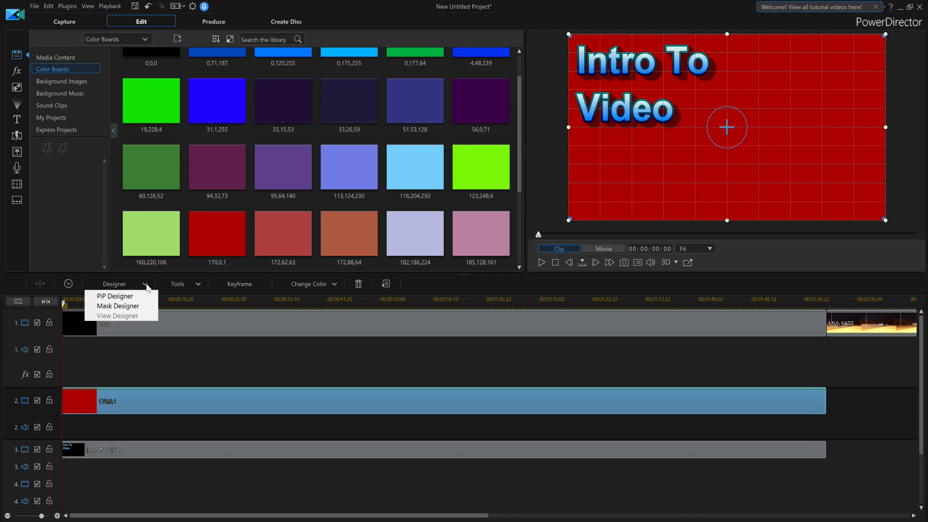
pyautogui.click(143, 300)
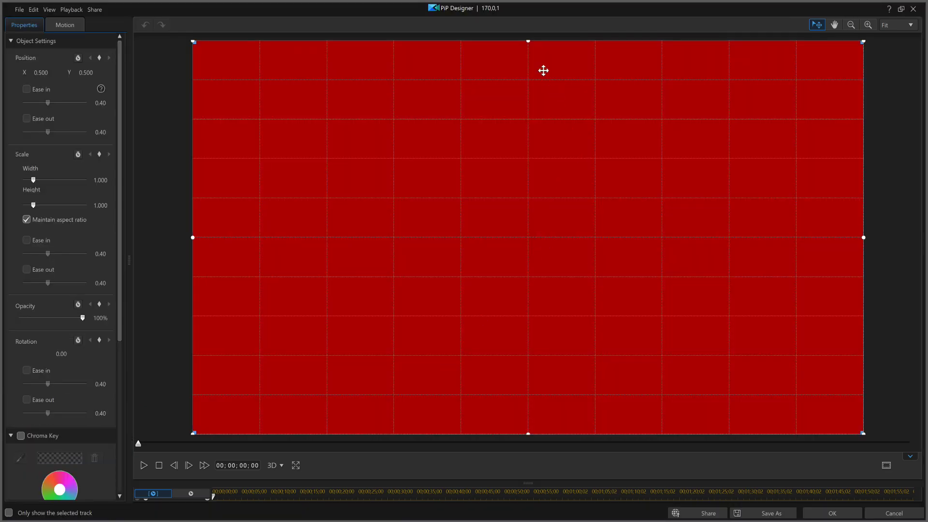
pyautogui.moveTo(528, 40)
pyautogui.mouseDown()
pyautogui.moveTo(528, 209)
pyautogui.moveTo(542, 57)
pyautogui.moveTo(514, 221)
pyautogui.moveTo(527, 62)
pyautogui.moveTo(516, 39)
pyautogui.mouseUp()
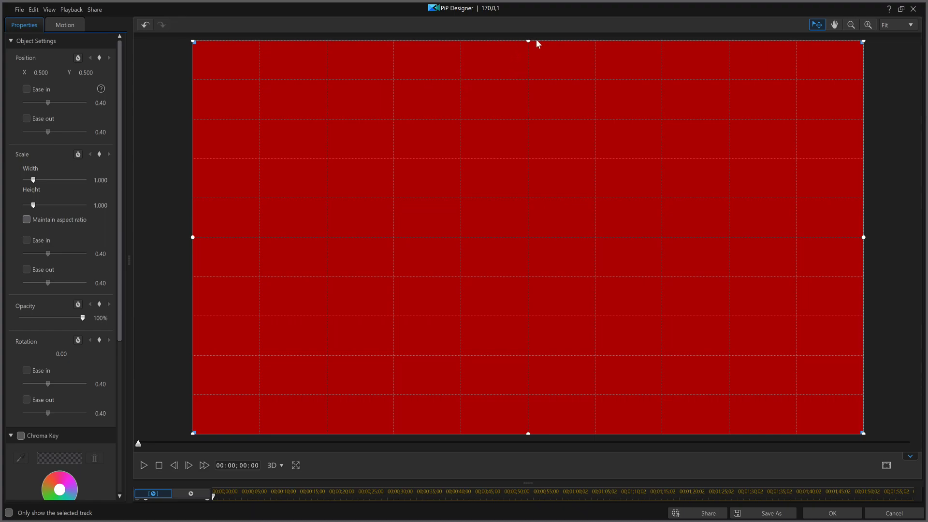
pyautogui.moveTo(529, 41); pyautogui.dragTo(517, 368)
pyautogui.moveTo(518, 331); pyautogui.dragTo(526, 239)
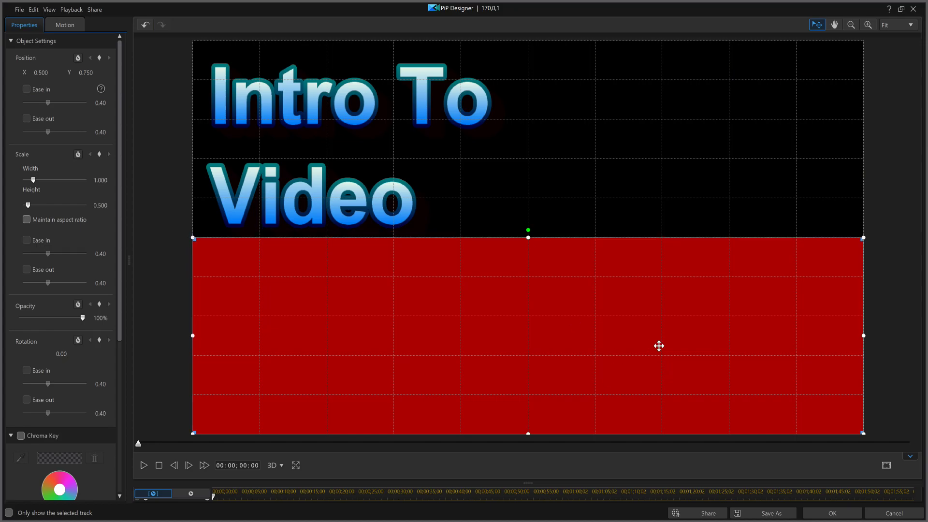
pyautogui.click(832, 514)
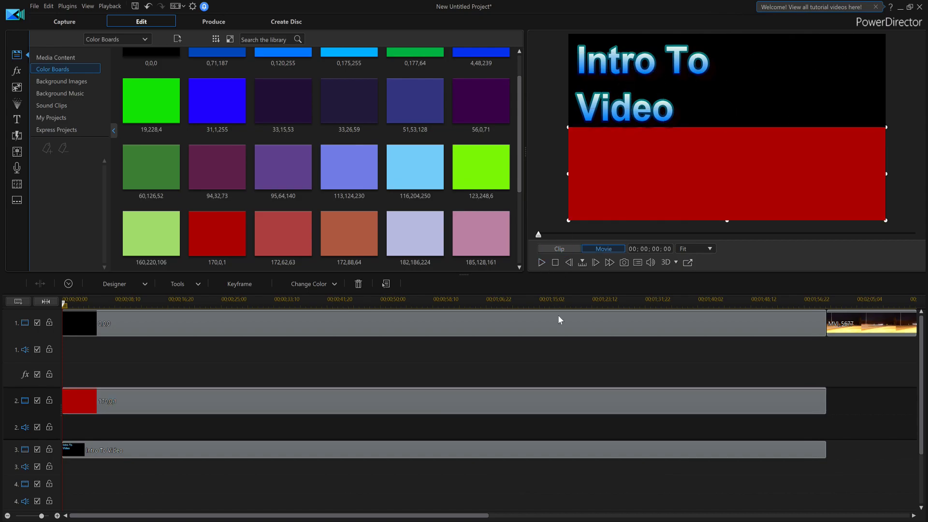
pyautogui.press('space')
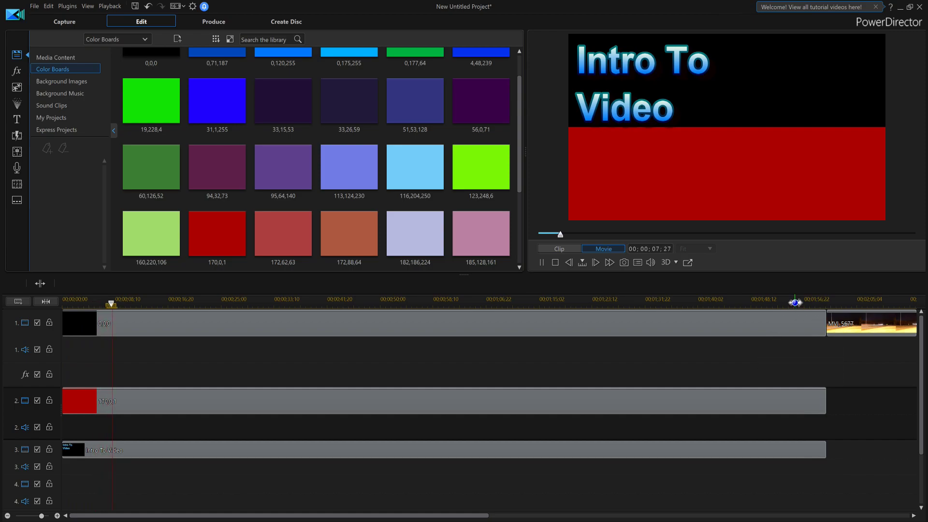
pyautogui.click(795, 303)
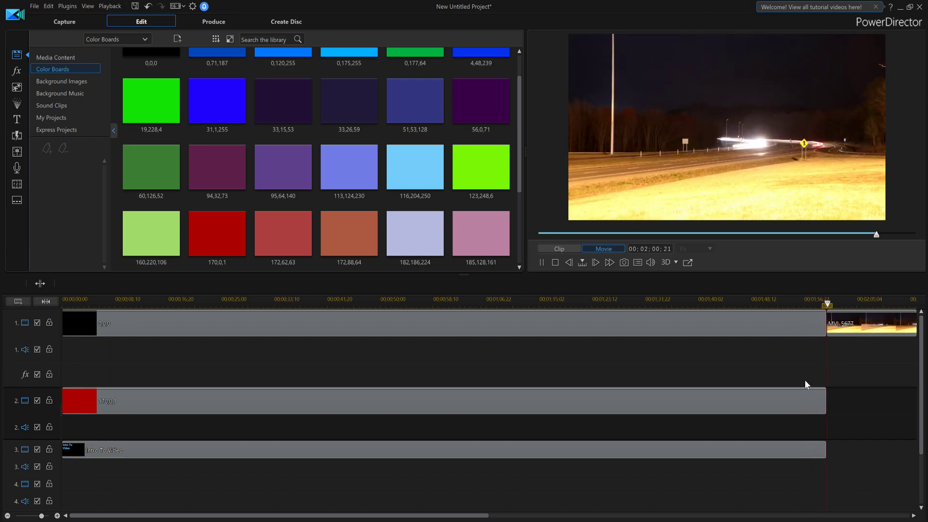
pyautogui.click(813, 303)
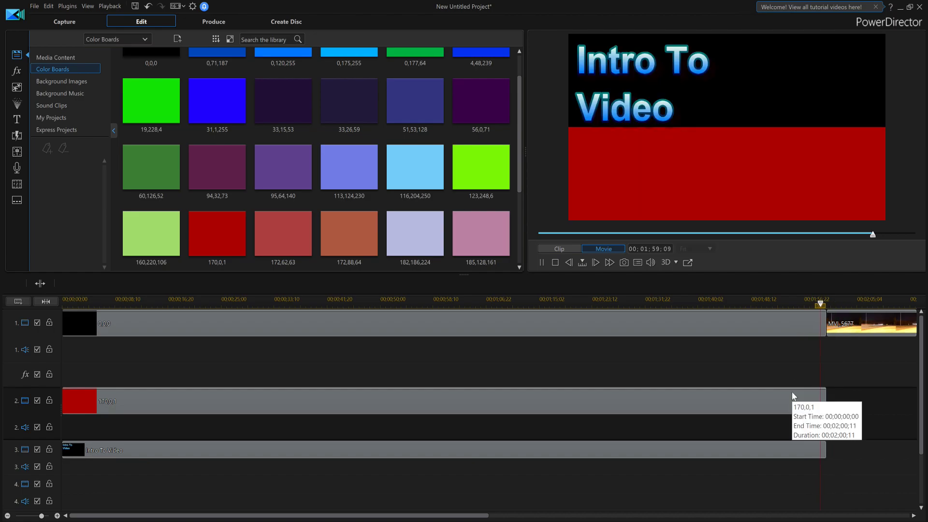
pyautogui.click(792, 303)
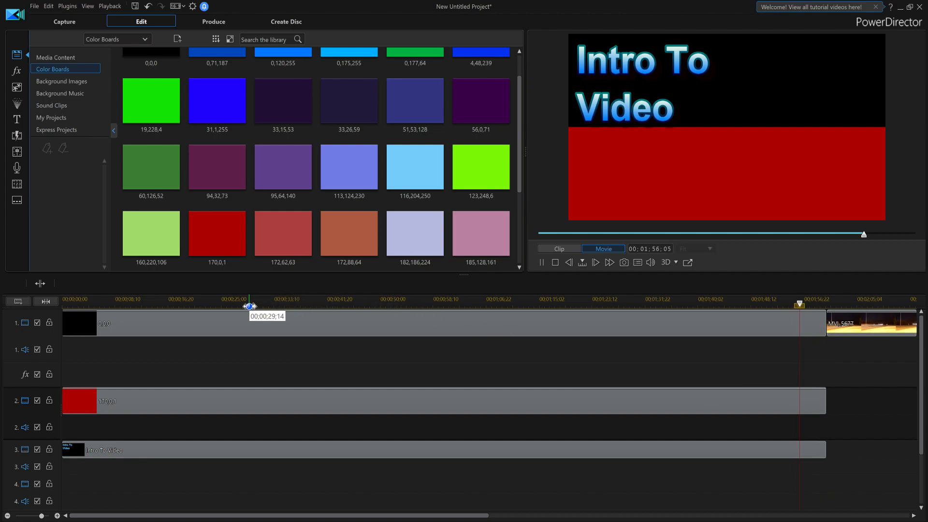
pyautogui.click(249, 304)
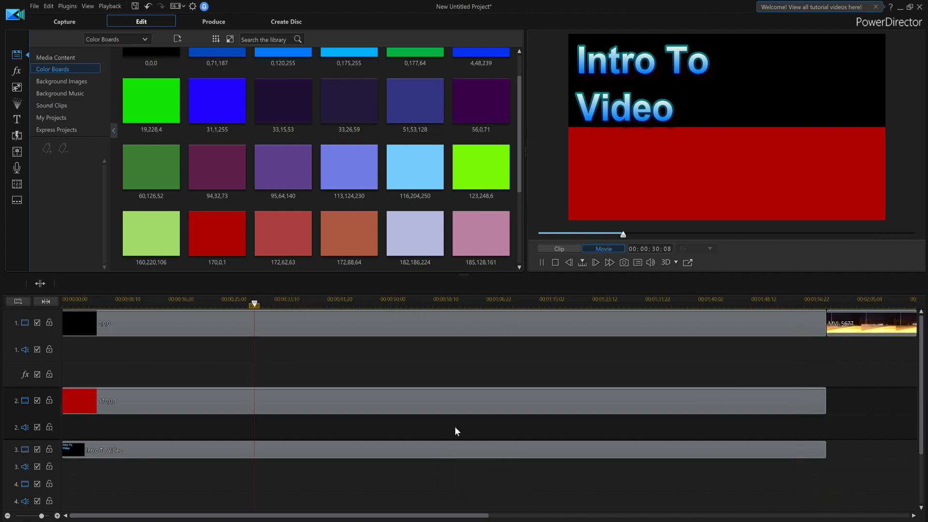